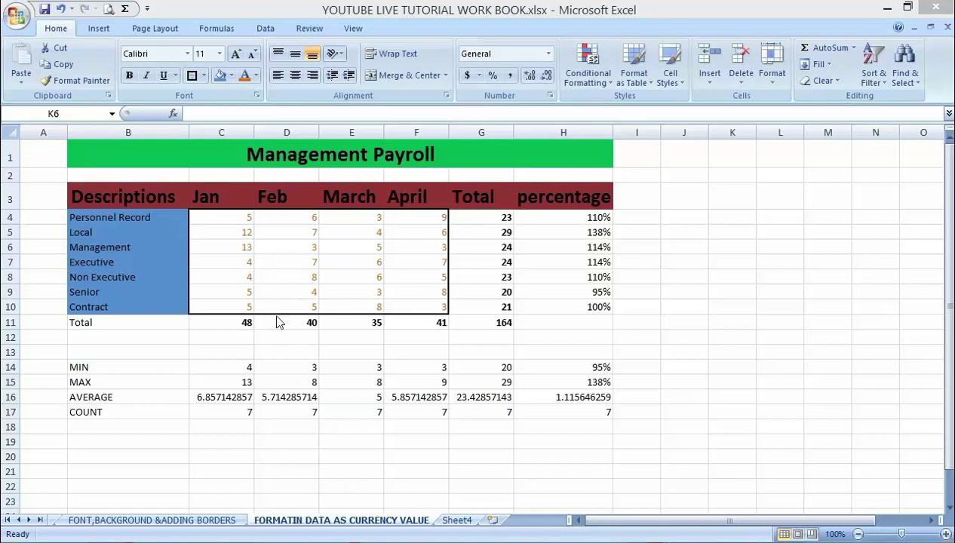
Format the monthly and Total values in the MIN and MAX rows (C14:G15) as Accounting with the ₦ Yoruba (Nigeria) symbol
{"action": "left_click", "coordinate": [188, 453]}
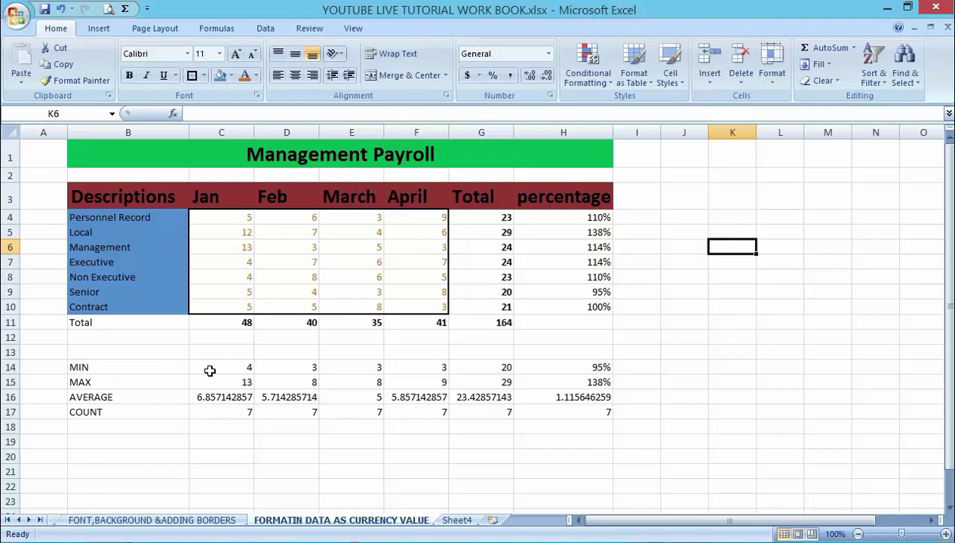
{"action": "left_click_drag", "start_coordinate": [210, 370], "coordinate": [489, 384]}
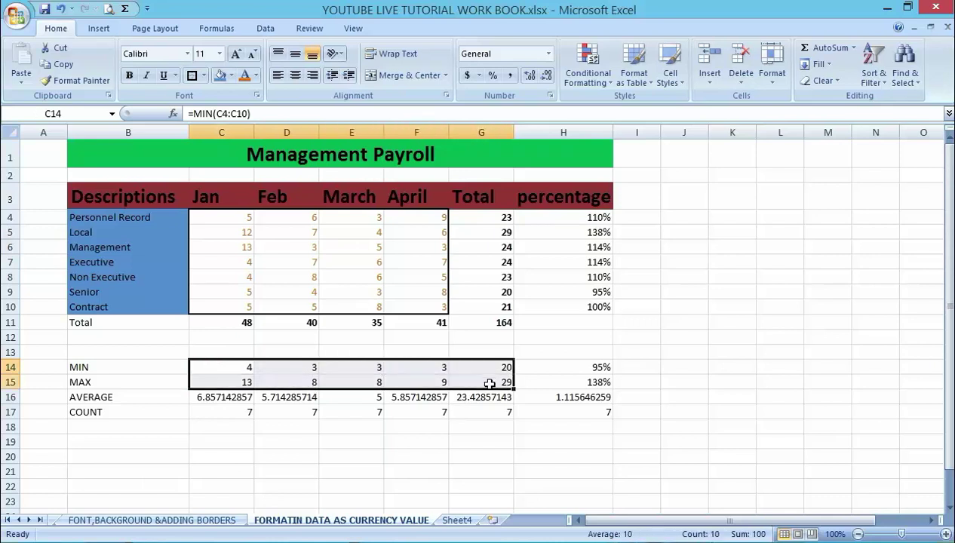
{"action": "left_click", "coordinate": [478, 76]}
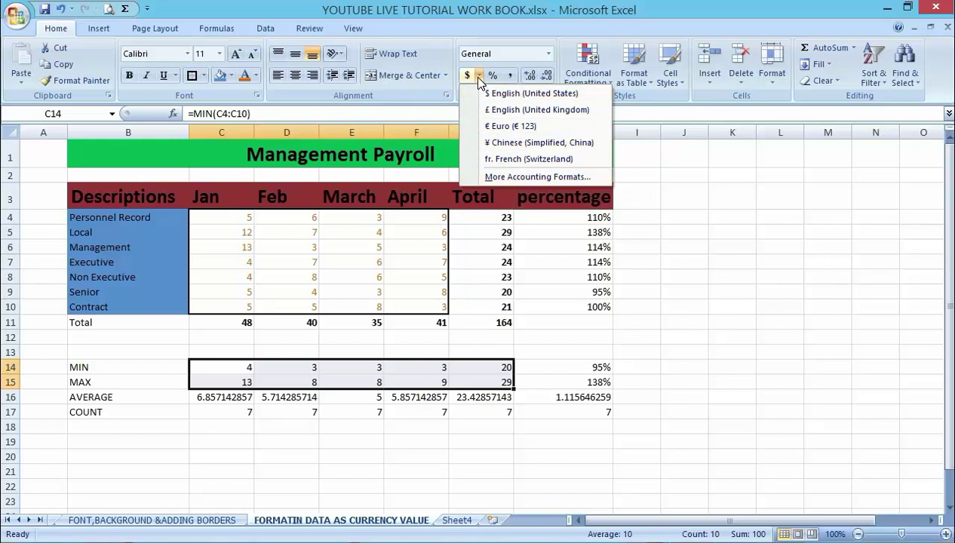
{"action": "left_click", "coordinate": [497, 177]}
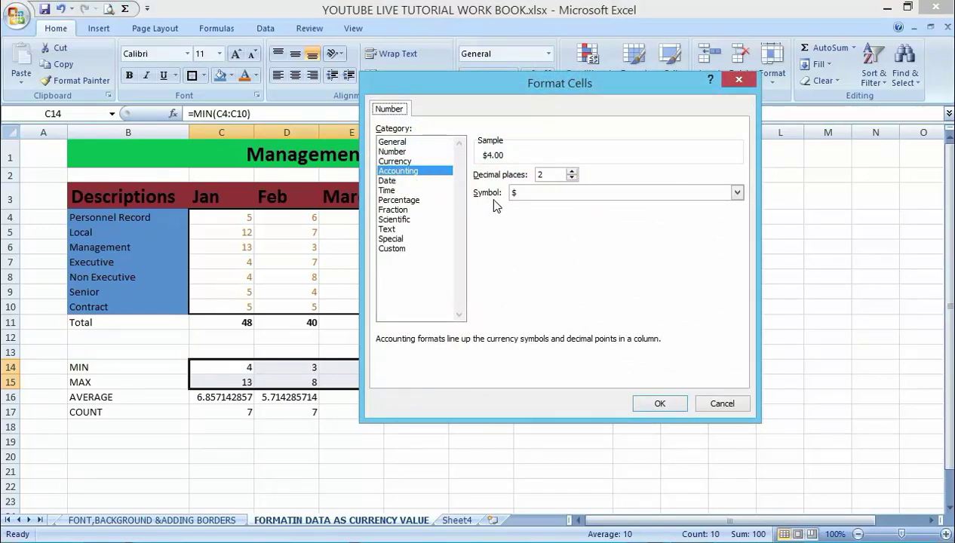
{"action": "left_click", "coordinate": [736, 195]}
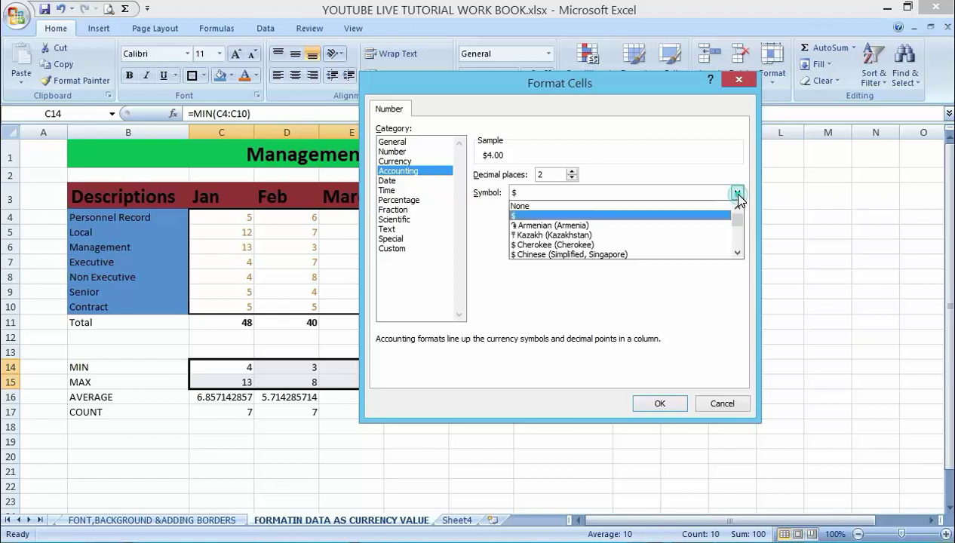
{"action": "left_click", "coordinate": [737, 254]}
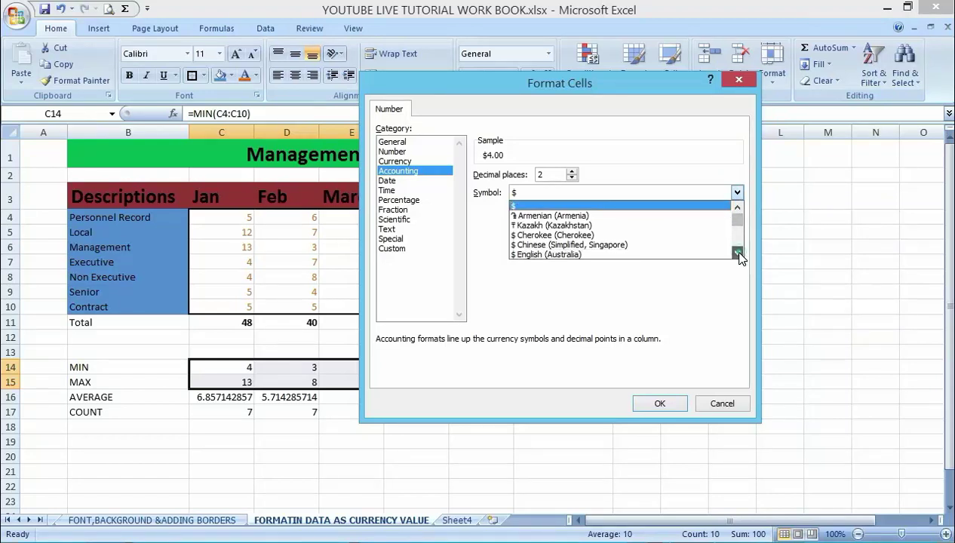
{"action": "left_click", "coordinate": [737, 254]}
{"action": "left_click", "coordinate": [737, 254]}
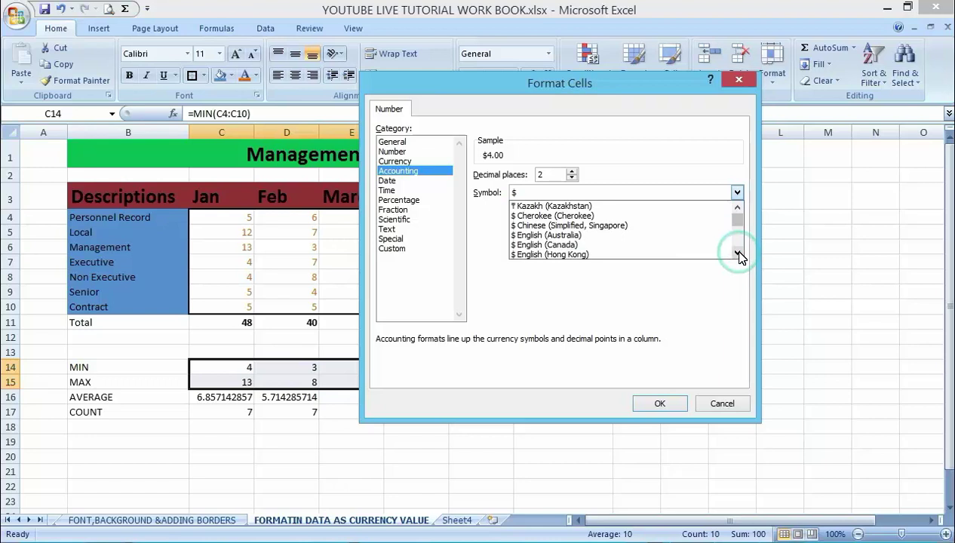
{"action": "left_click", "coordinate": [738, 254]}
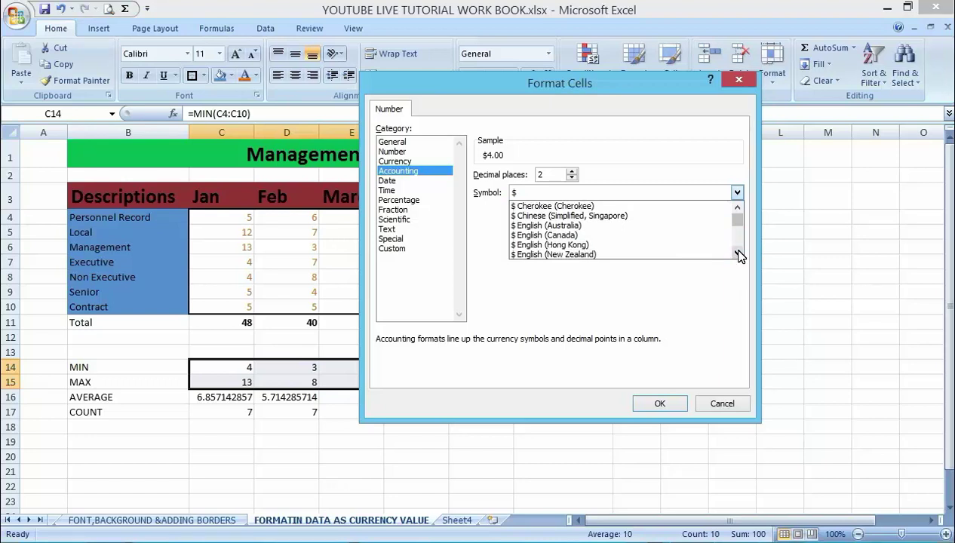
{"action": "left_click", "coordinate": [738, 254]}
{"action": "left_click", "coordinate": [738, 254]}
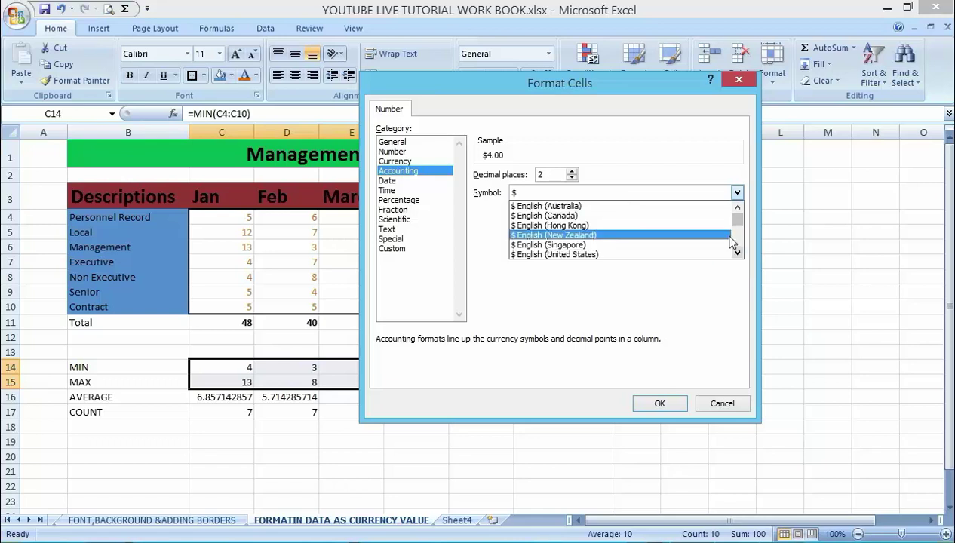
{"action": "left_click_drag", "start_coordinate": [739, 223], "coordinate": [695, 239]}
{"action": "scroll", "coordinate": [695, 238], "scroll_direction": "down", "scroll_amount": 5}
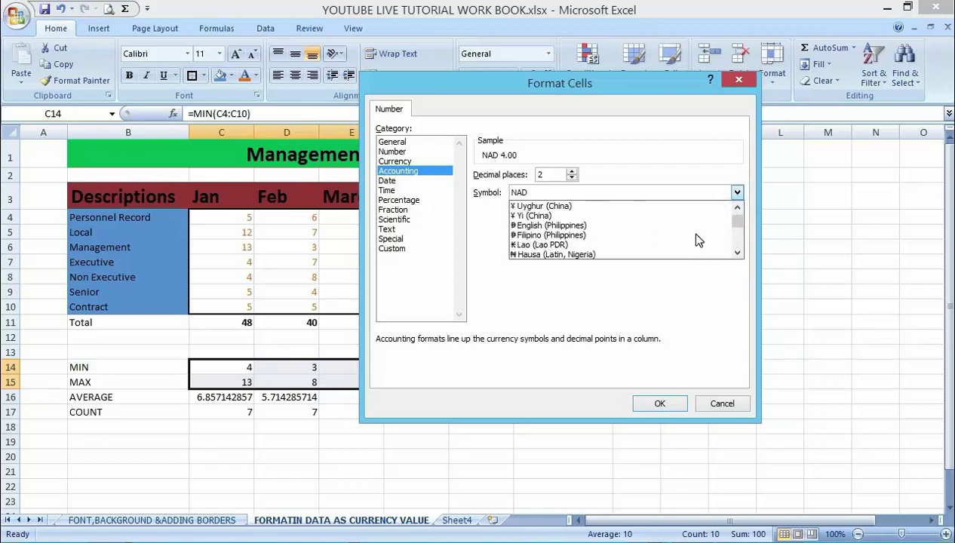
{"action": "scroll", "coordinate": [611, 256], "scroll_direction": "down", "scroll_amount": 2}
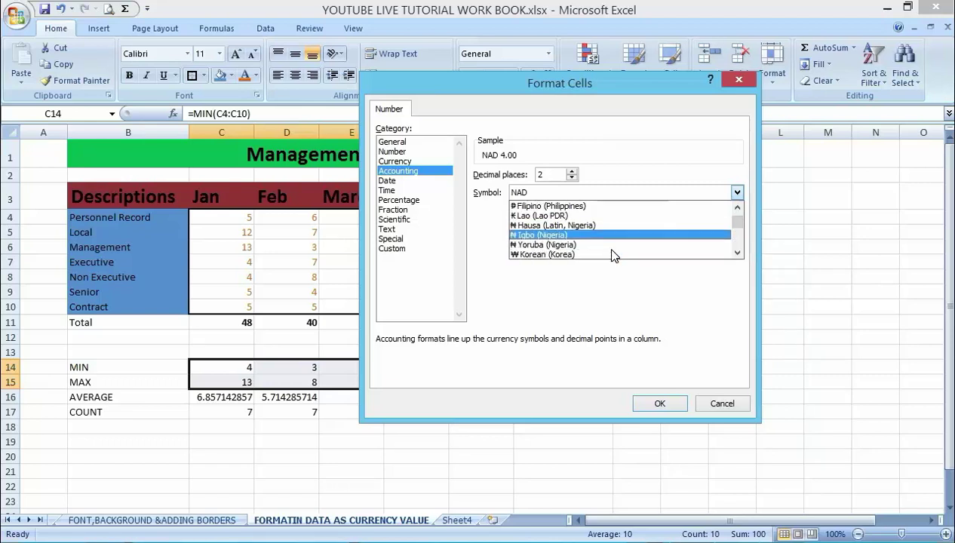
{"action": "scroll", "coordinate": [611, 256], "scroll_direction": "down", "scroll_amount": 2}
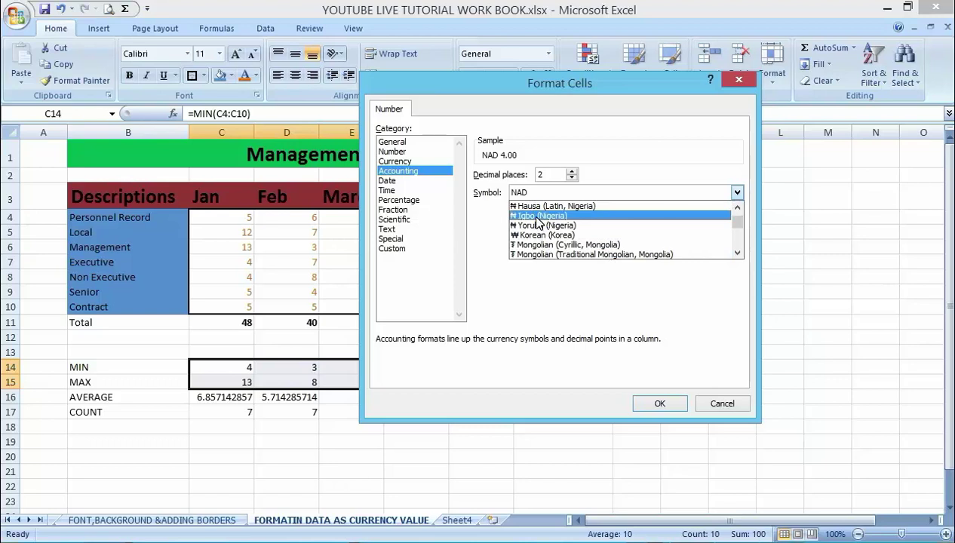
{"action": "scroll", "coordinate": [535, 216], "scroll_direction": "up", "scroll_amount": 1}
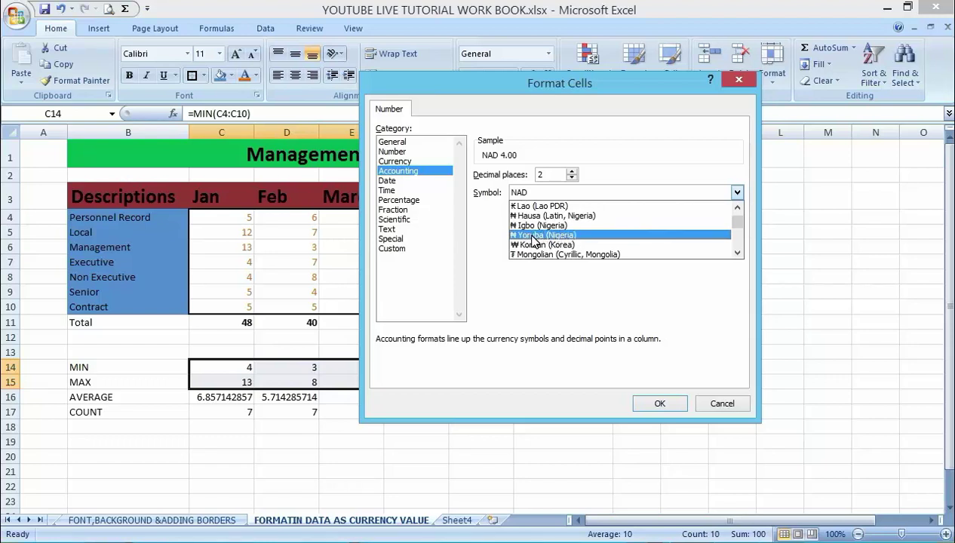
{"action": "left_click", "coordinate": [533, 235]}
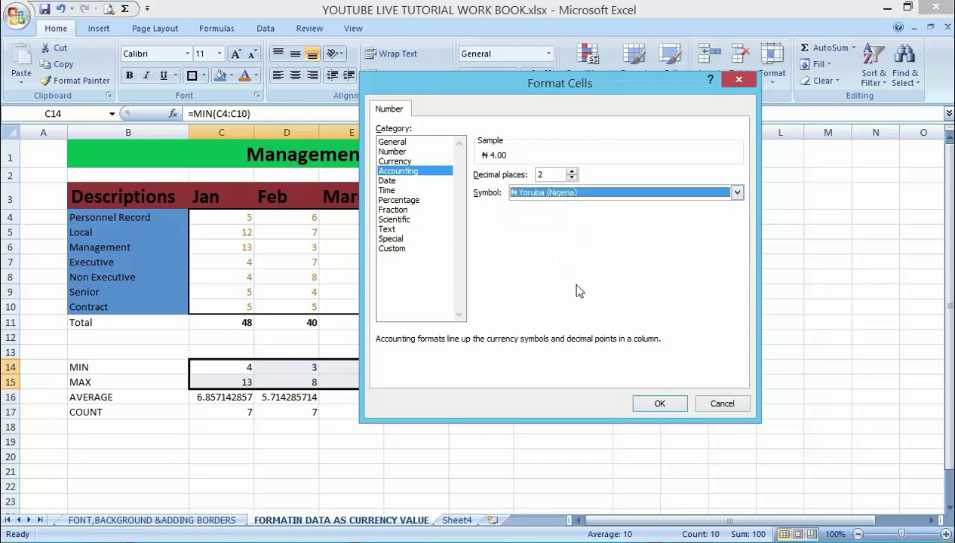
{"action": "left_click", "coordinate": [647, 401]}
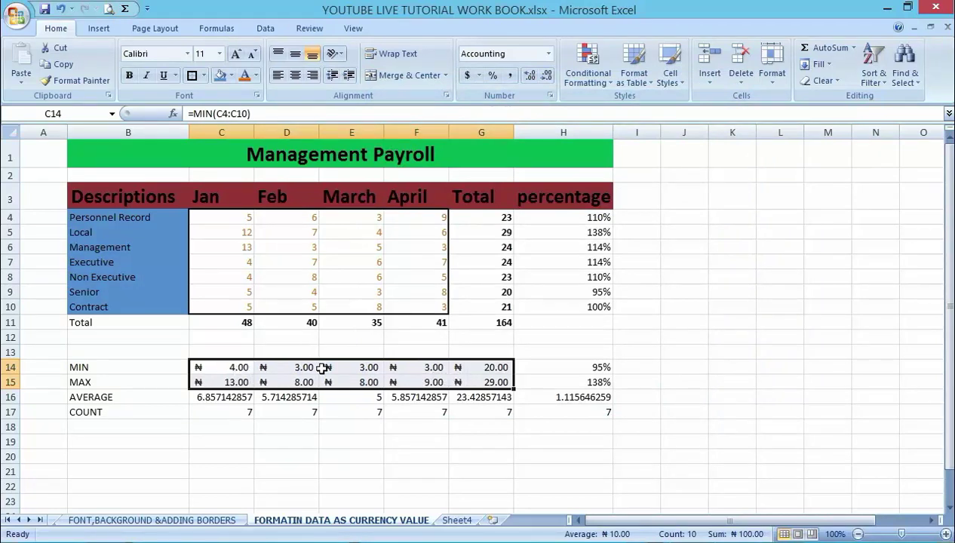
{"action": "left_click", "coordinate": [834, 300]}
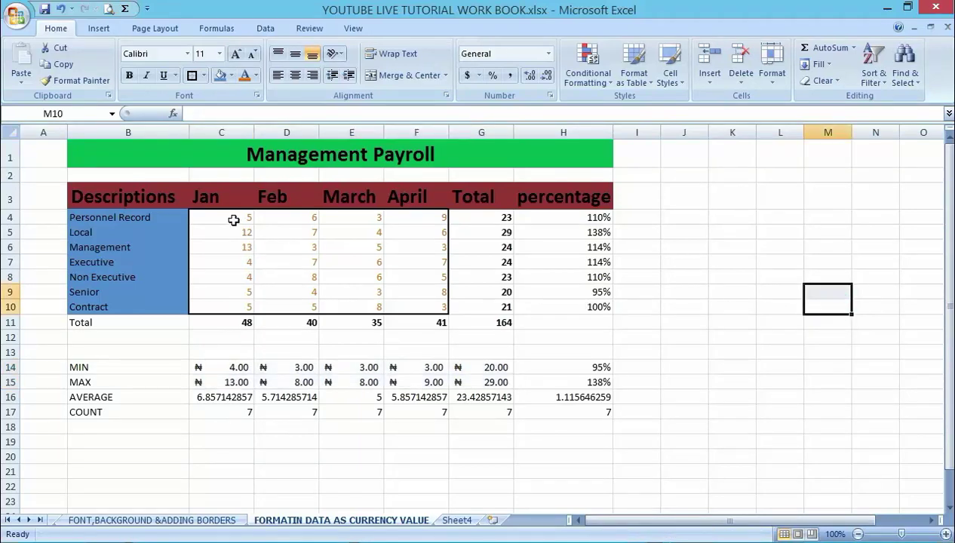
Format the January to April payroll figures in C4:F10 as Accounting with the ₦ Yoruba (Nigeria) symbol
{"action": "left_click_drag", "start_coordinate": [233, 220], "coordinate": [414, 299]}
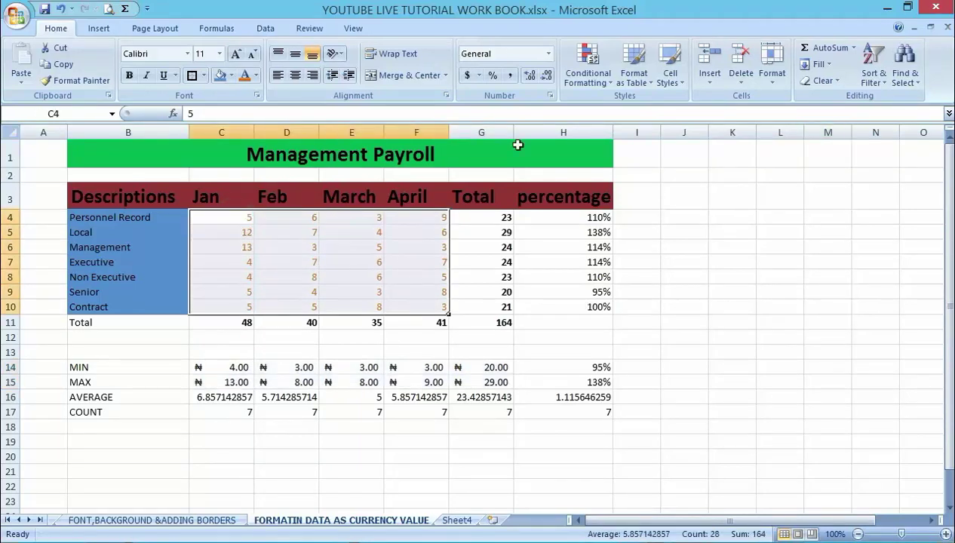
{"action": "left_click", "coordinate": [478, 76]}
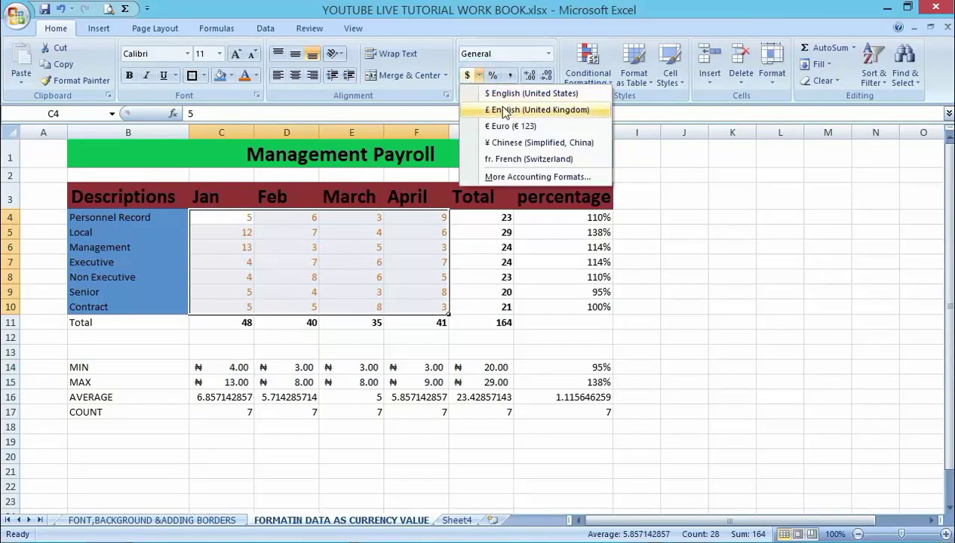
{"action": "left_click", "coordinate": [515, 177]}
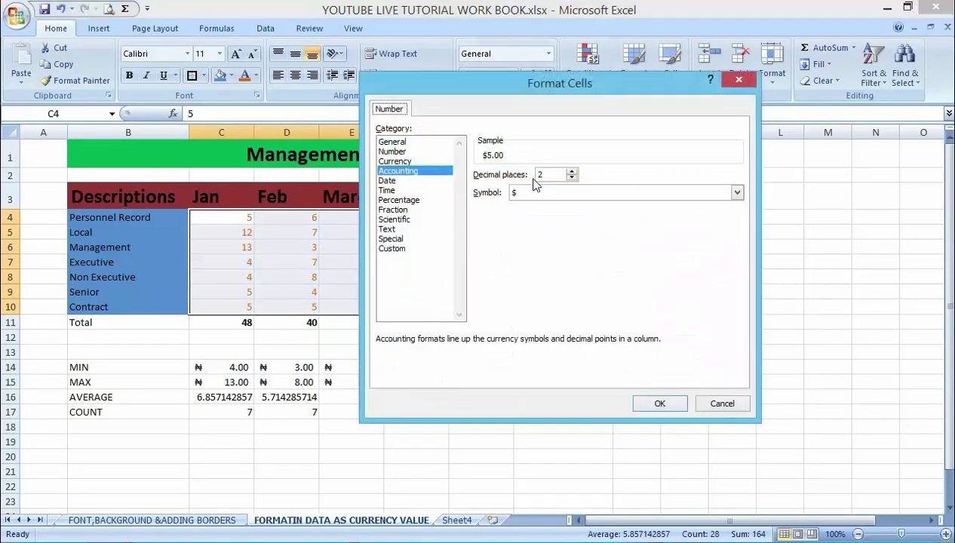
{"action": "left_click", "coordinate": [737, 192]}
{"action": "scroll", "coordinate": [691, 226], "scroll_direction": "down", "scroll_amount": 3}
{"action": "scroll", "coordinate": [688, 223], "scroll_direction": "down", "scroll_amount": 12}
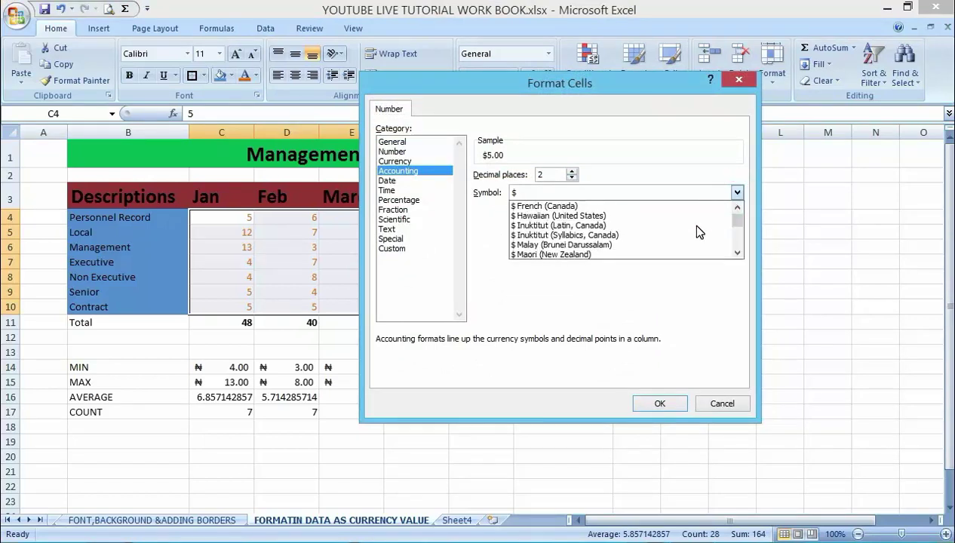
{"action": "scroll", "coordinate": [688, 222], "scroll_direction": "down", "scroll_amount": 3}
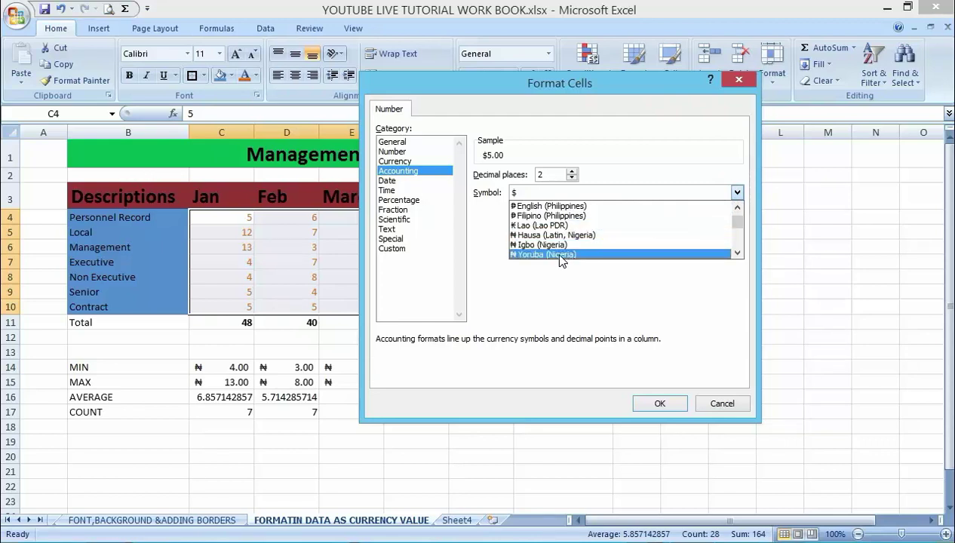
{"action": "left_click", "coordinate": [559, 255]}
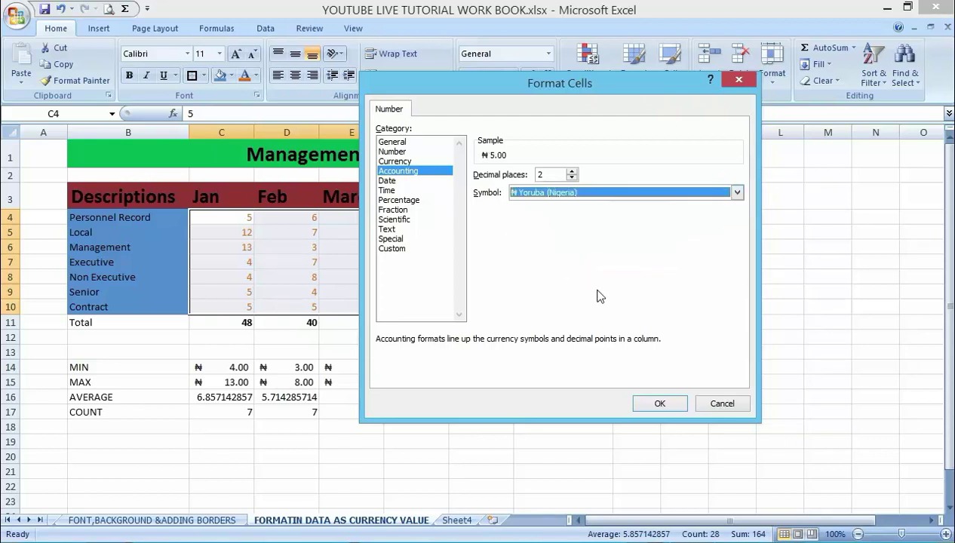
{"action": "left_click", "coordinate": [653, 405]}
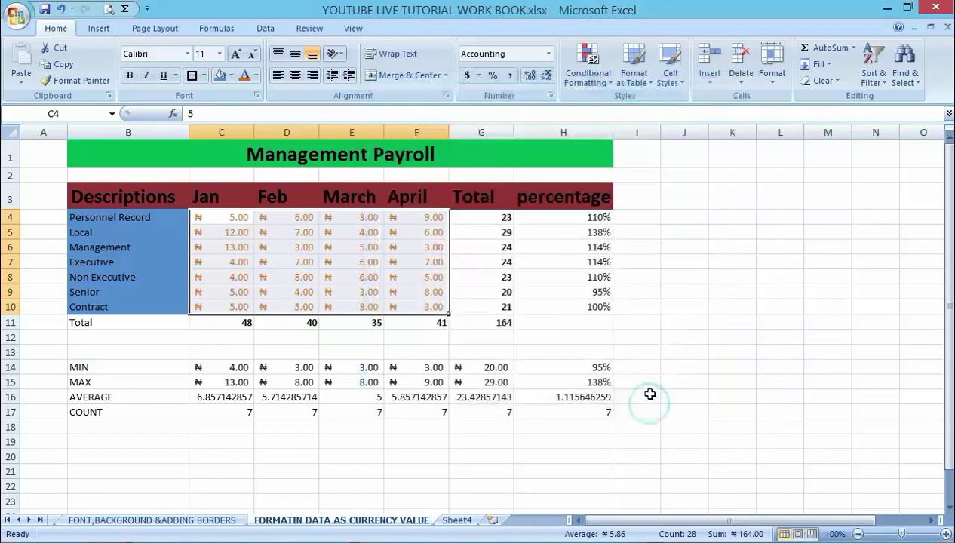
Apply the Comma Style to C5:F10 so the Local to Contract figures carry no currency symbol
{"action": "left_click", "coordinate": [207, 237]}
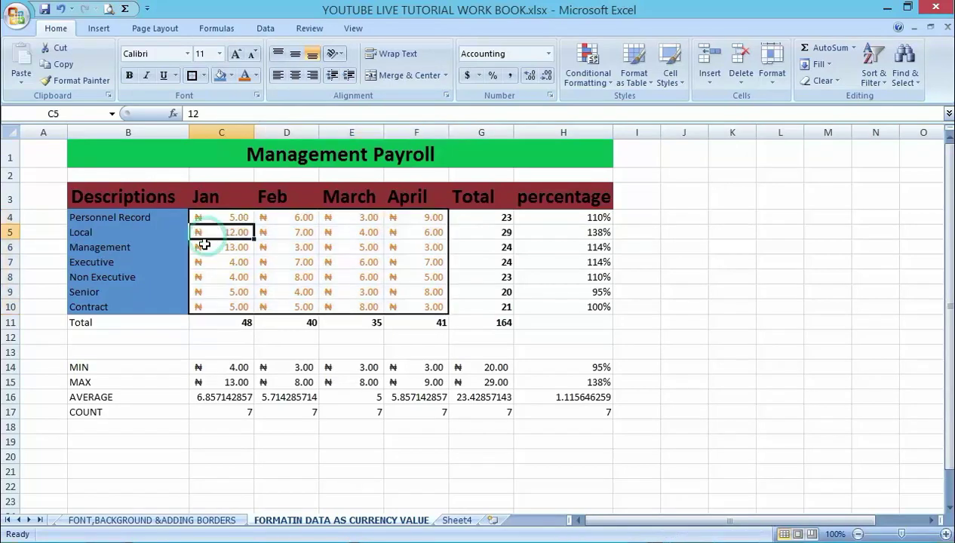
{"action": "left_click", "coordinate": [198, 275]}
{"action": "left_click", "coordinate": [197, 235]}
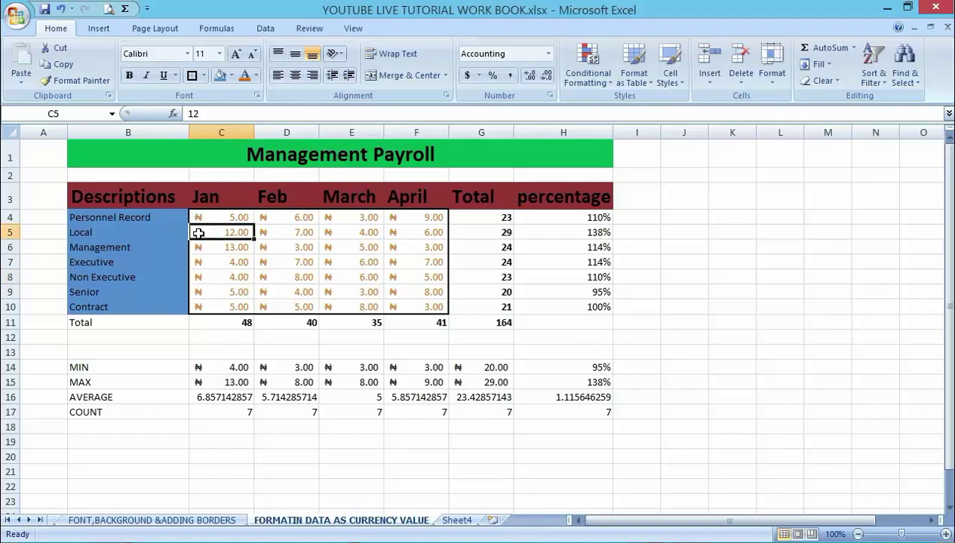
{"action": "left_click", "coordinate": [240, 277]}
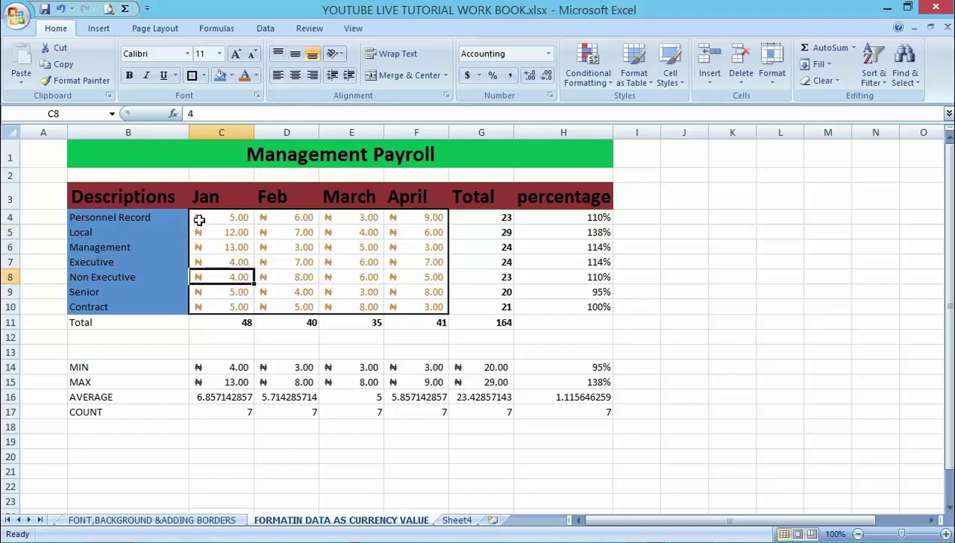
{"action": "left_click_drag", "start_coordinate": [203, 236], "coordinate": [420, 305]}
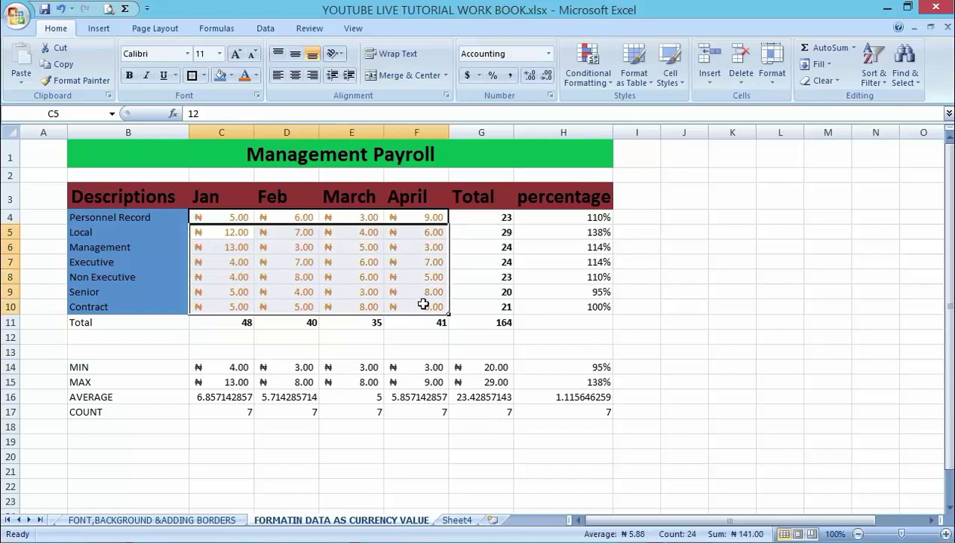
{"action": "left_click", "coordinate": [510, 76]}
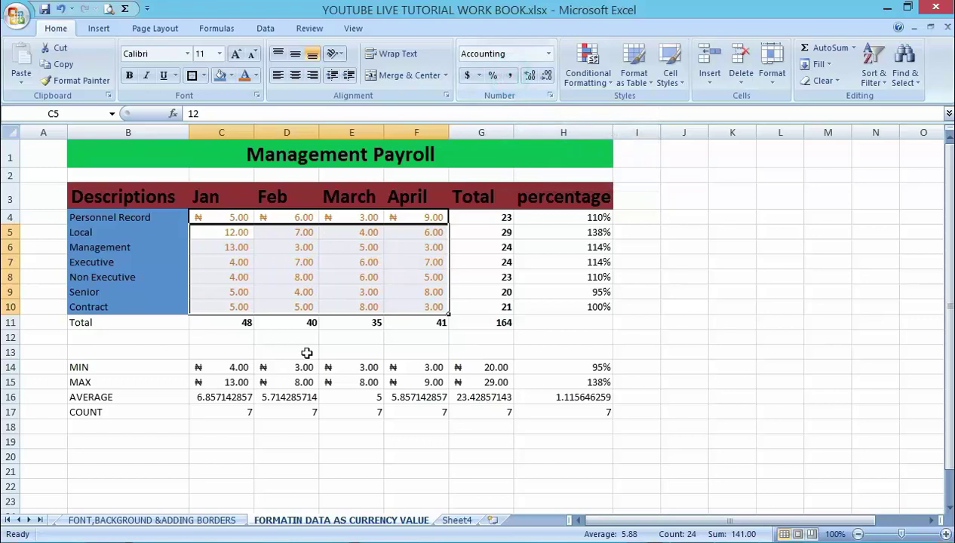
{"action": "left_click", "coordinate": [288, 280]}
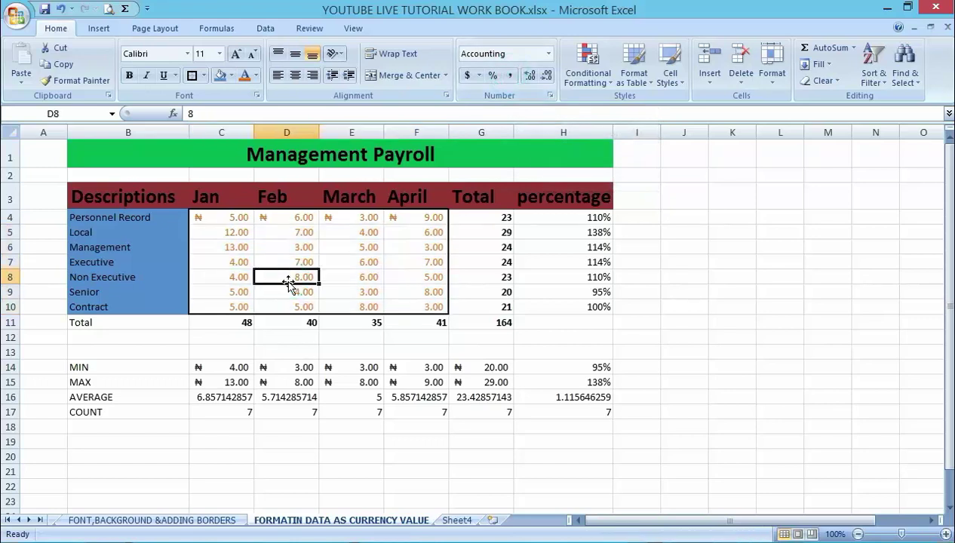